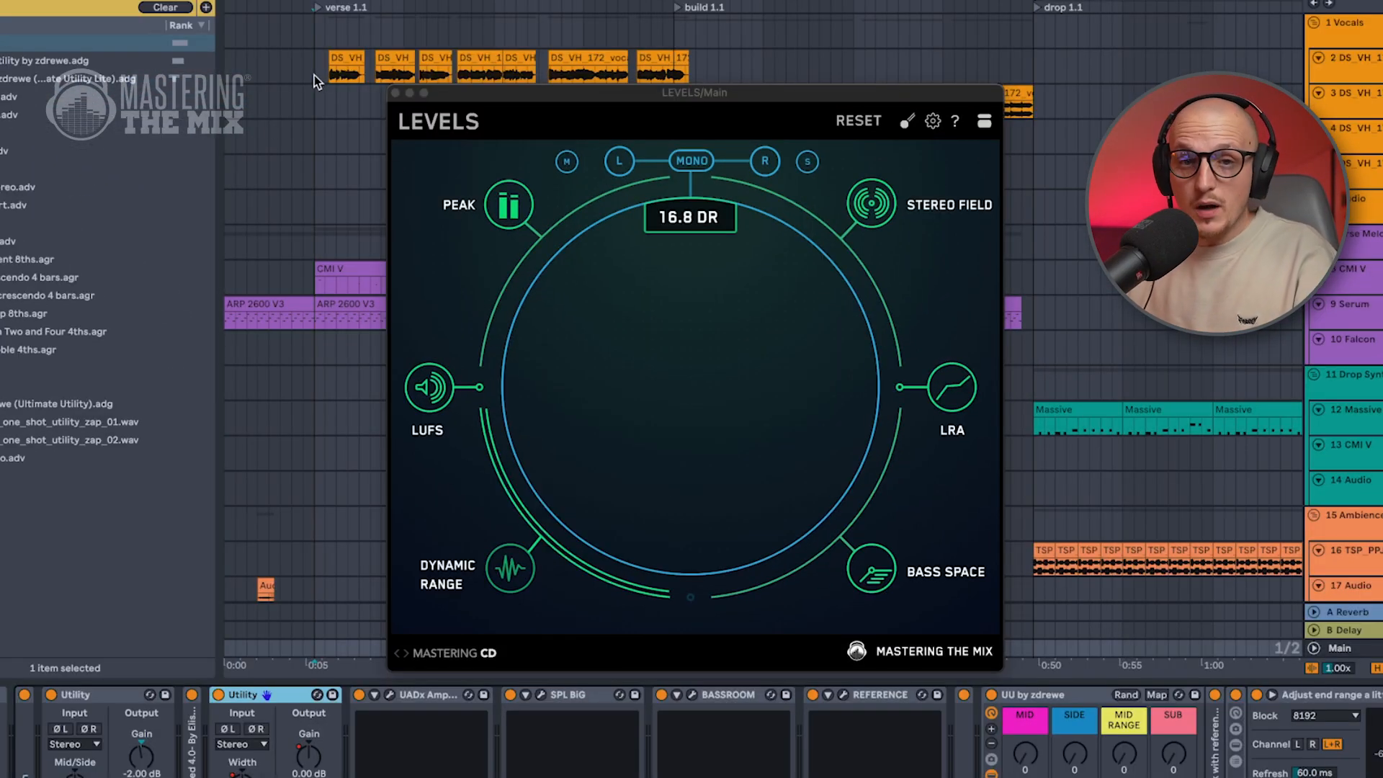
Play the verse, build and drop sections in turn while checking the dynamic range in the LEVELS window
click(314, 75)
key(space)
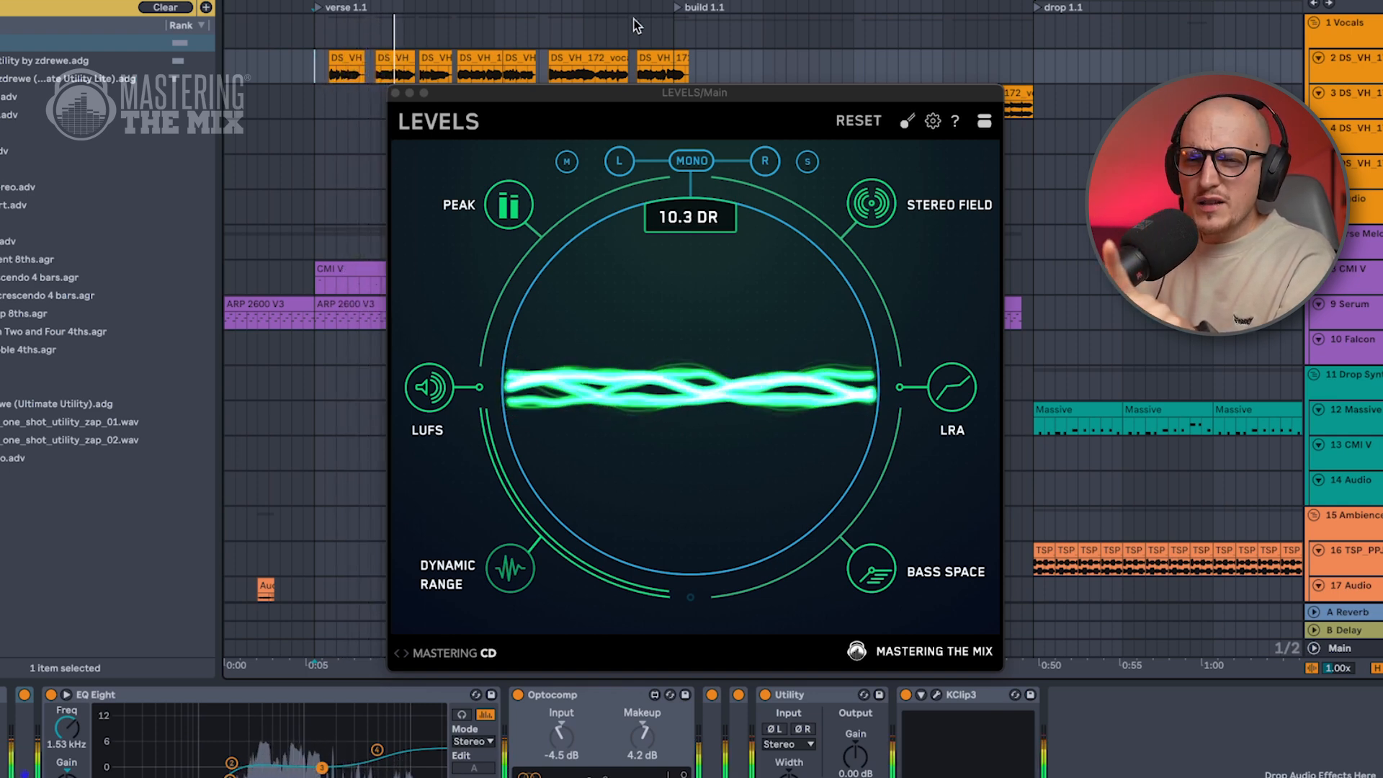
click(680, 7)
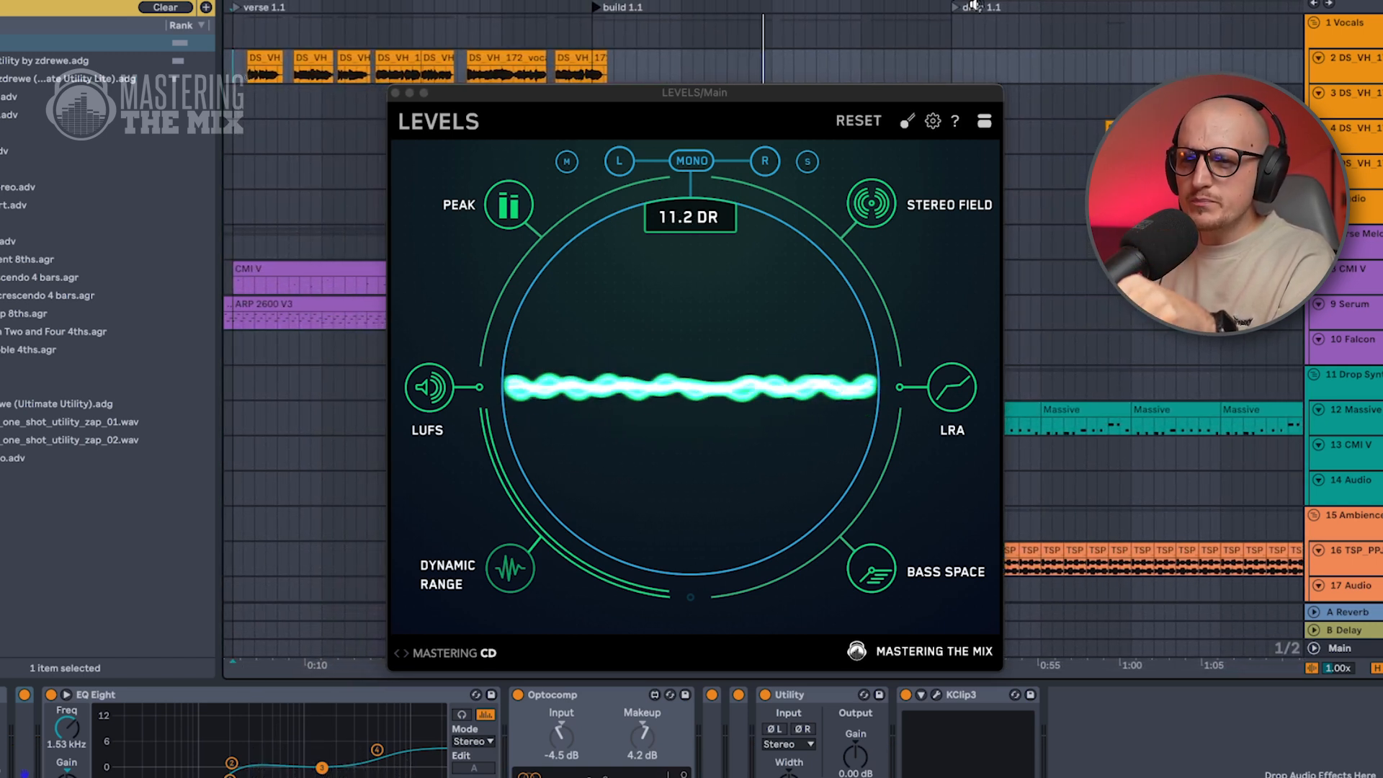
click(923, 10)
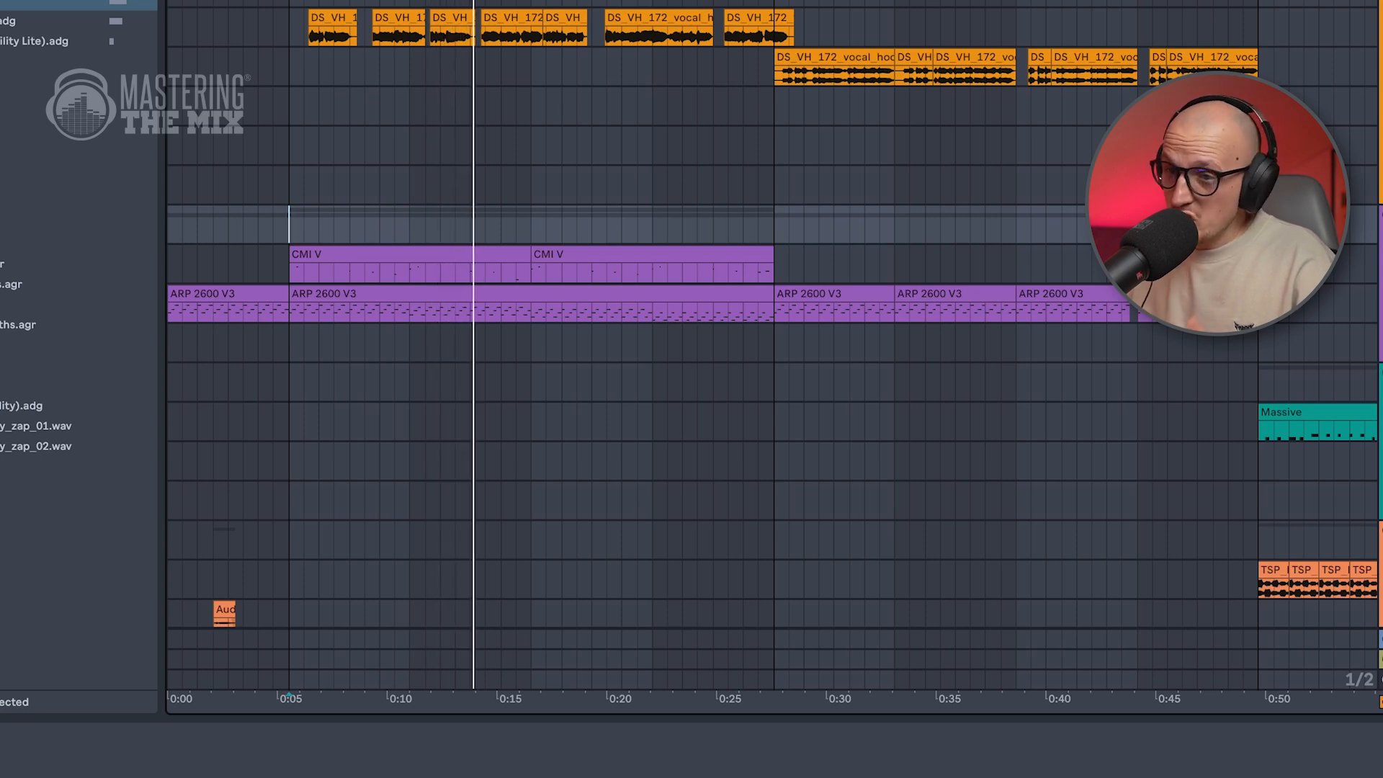
Show the LEVELS window on the Main track and look through the arrangement's tracks while the verse plays
click(1381, 679)
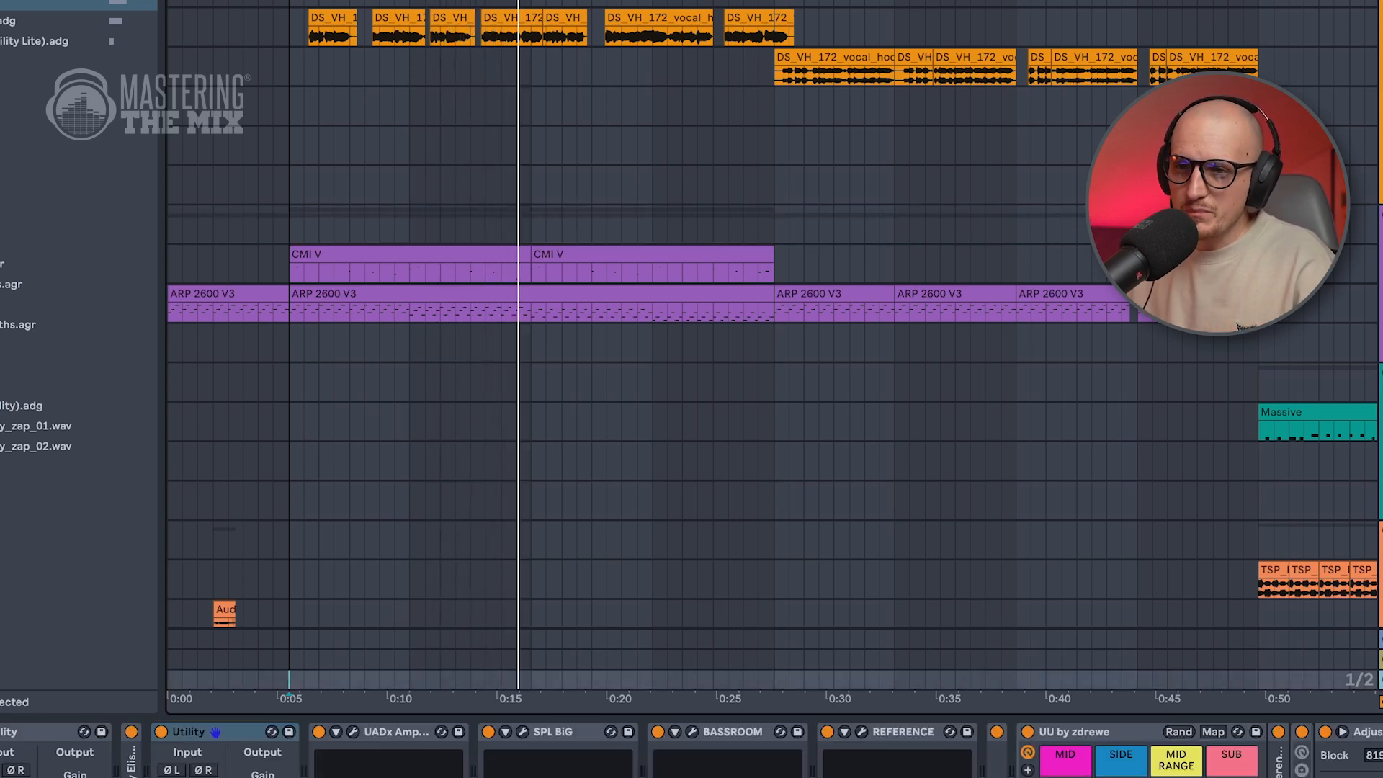
key(super+alt+p)
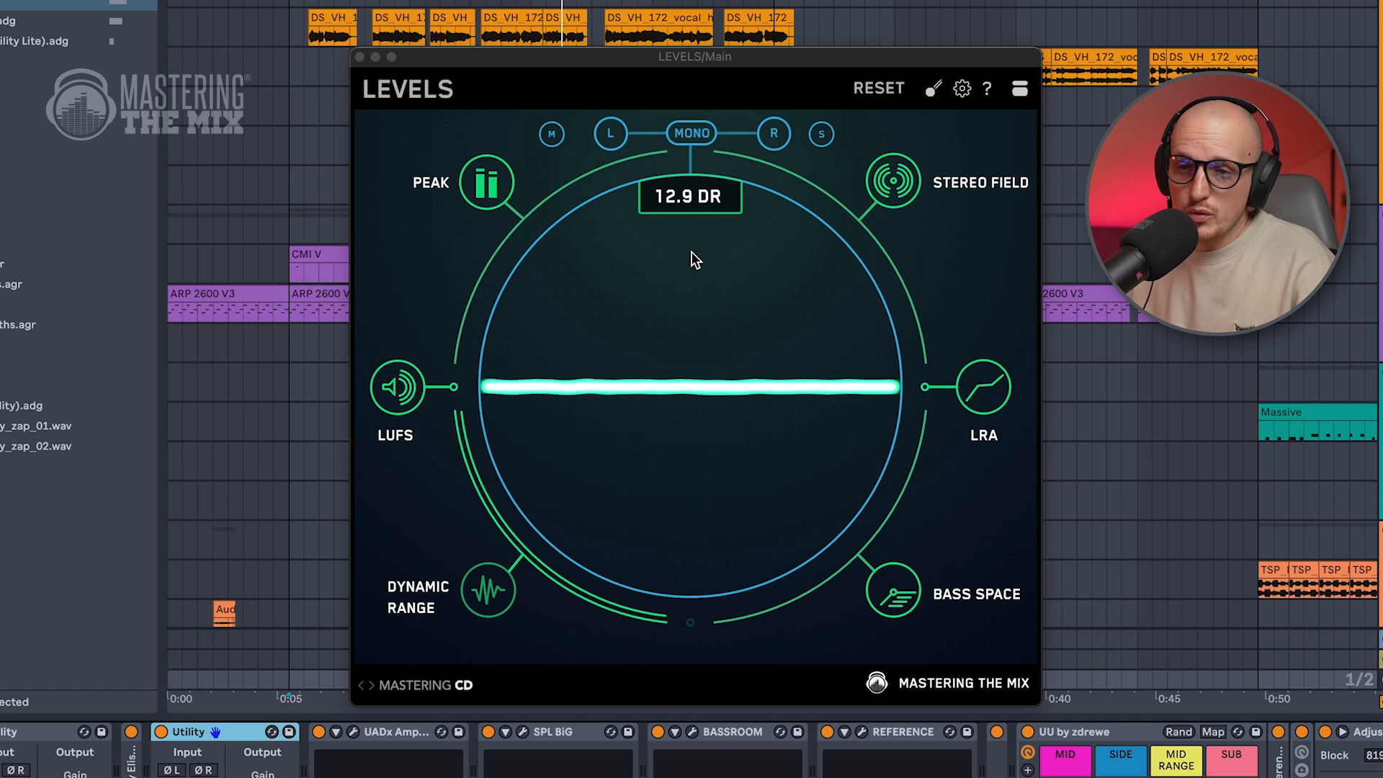
scroll(1241, 448, right, 5)
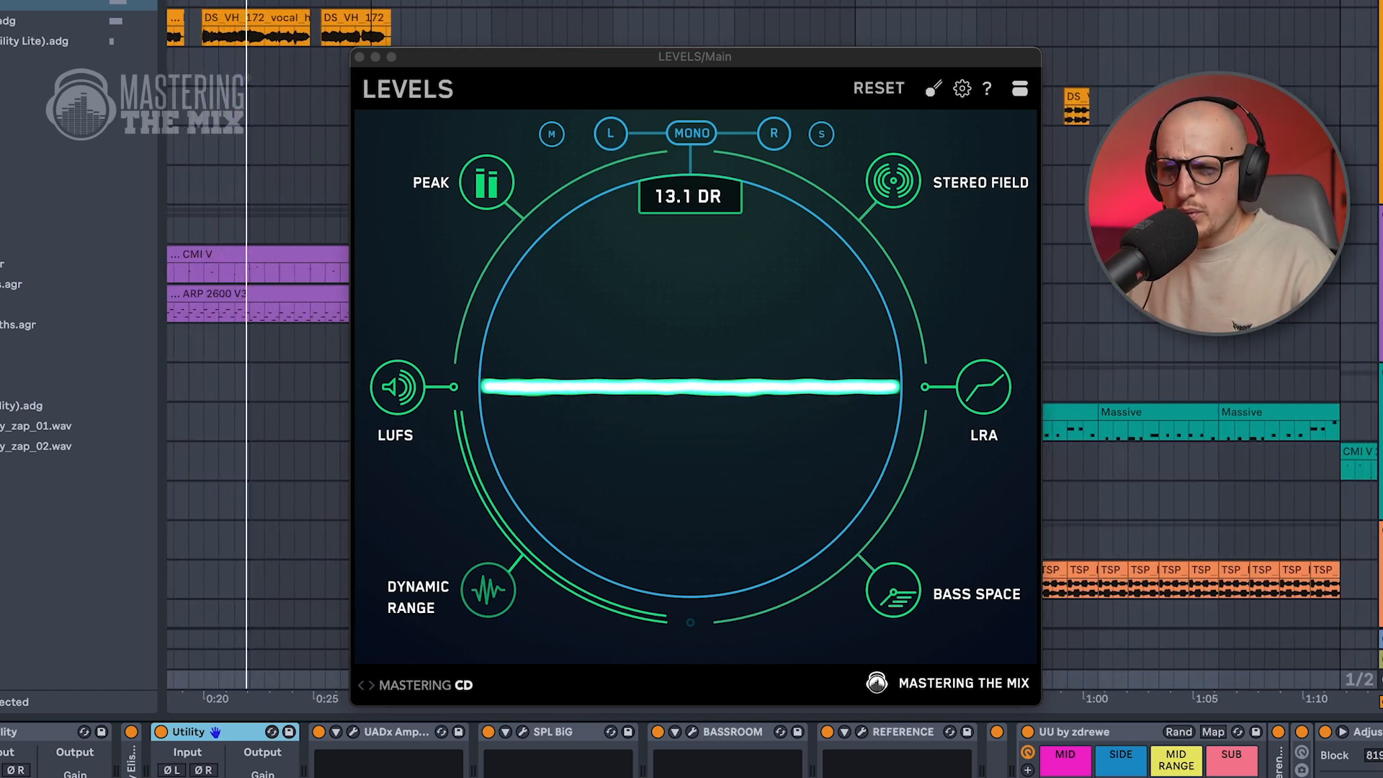
click(1212, 382)
scroll(1212, 381, down, 10)
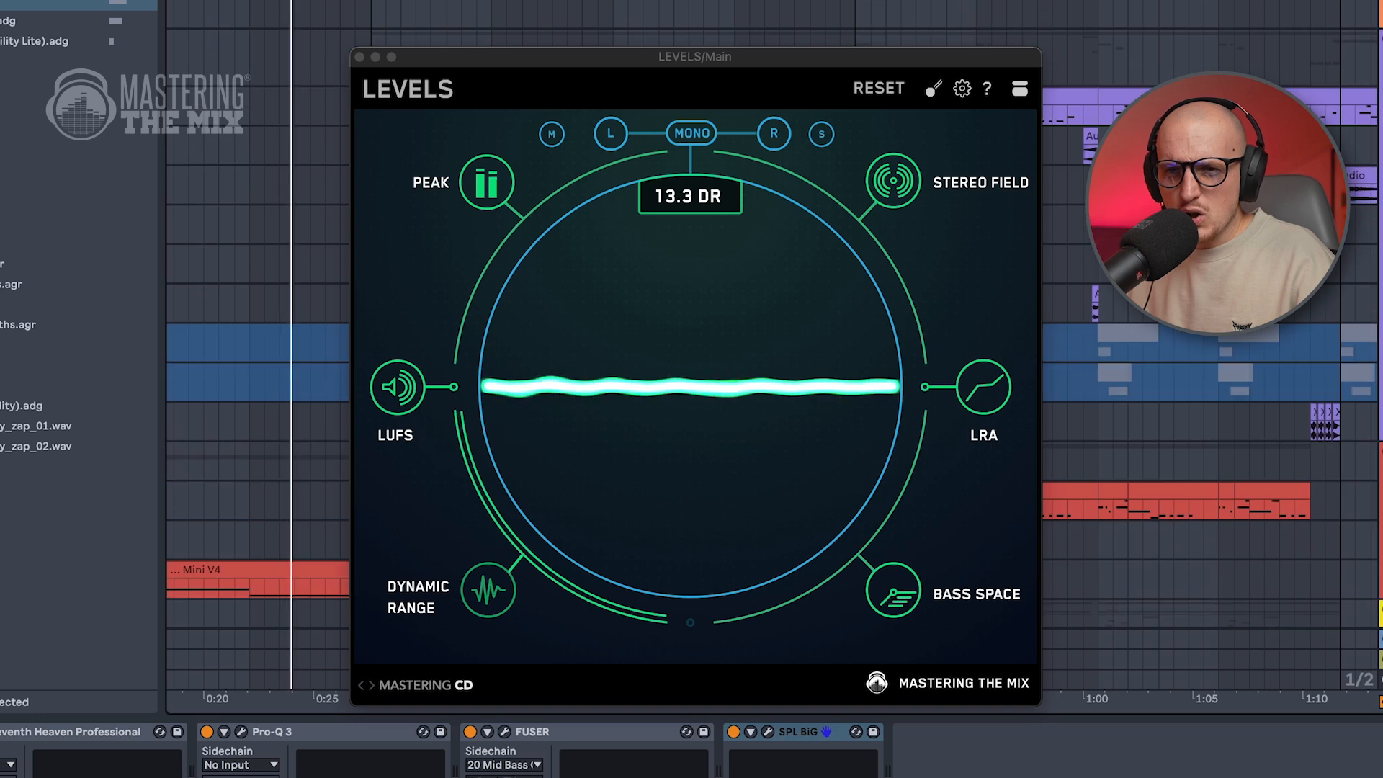
scroll(1211, 381, up, 10)
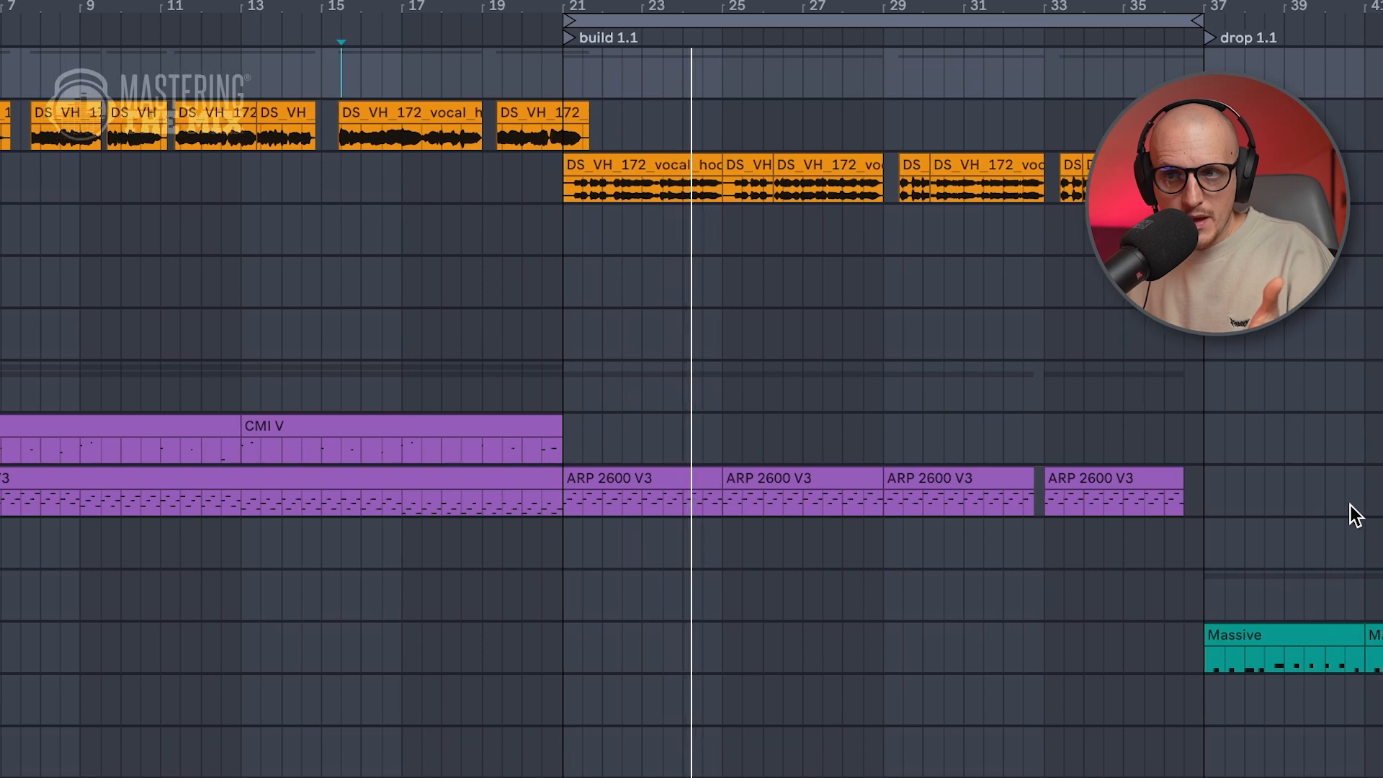
Copy the Mini V4 bass clip into the build section and select the Phase Plant bass clips across the build
scroll(1349, 505, down, 15)
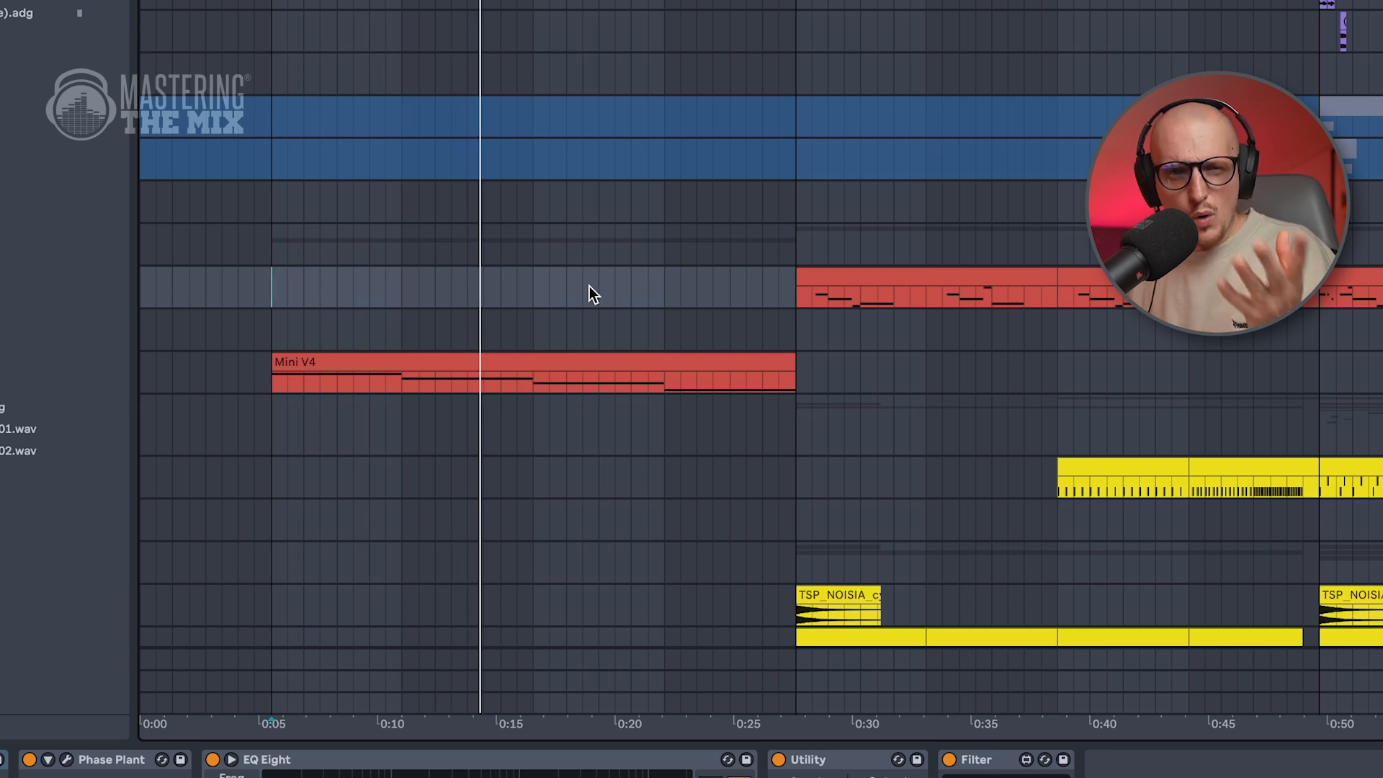
scroll(703, 276, down, 5)
key(Up)
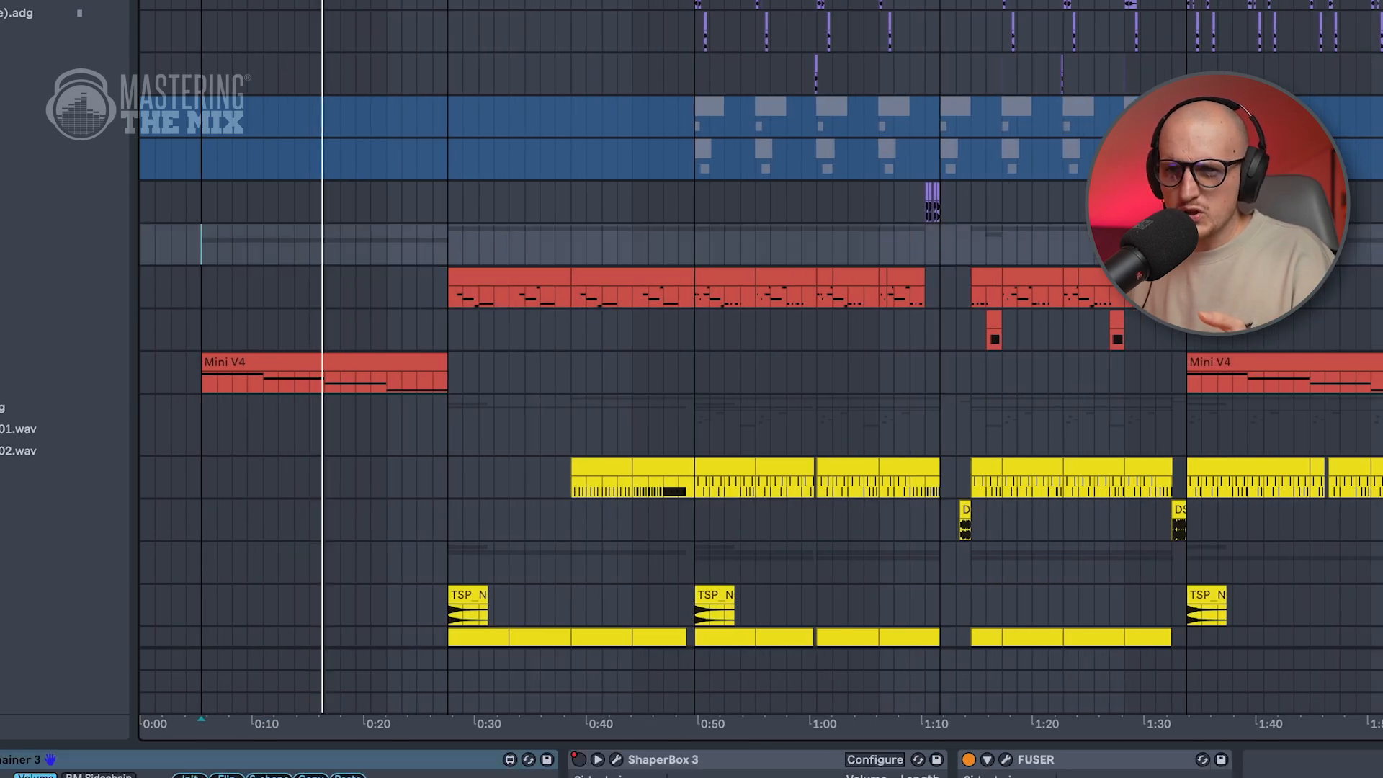
key(Down)
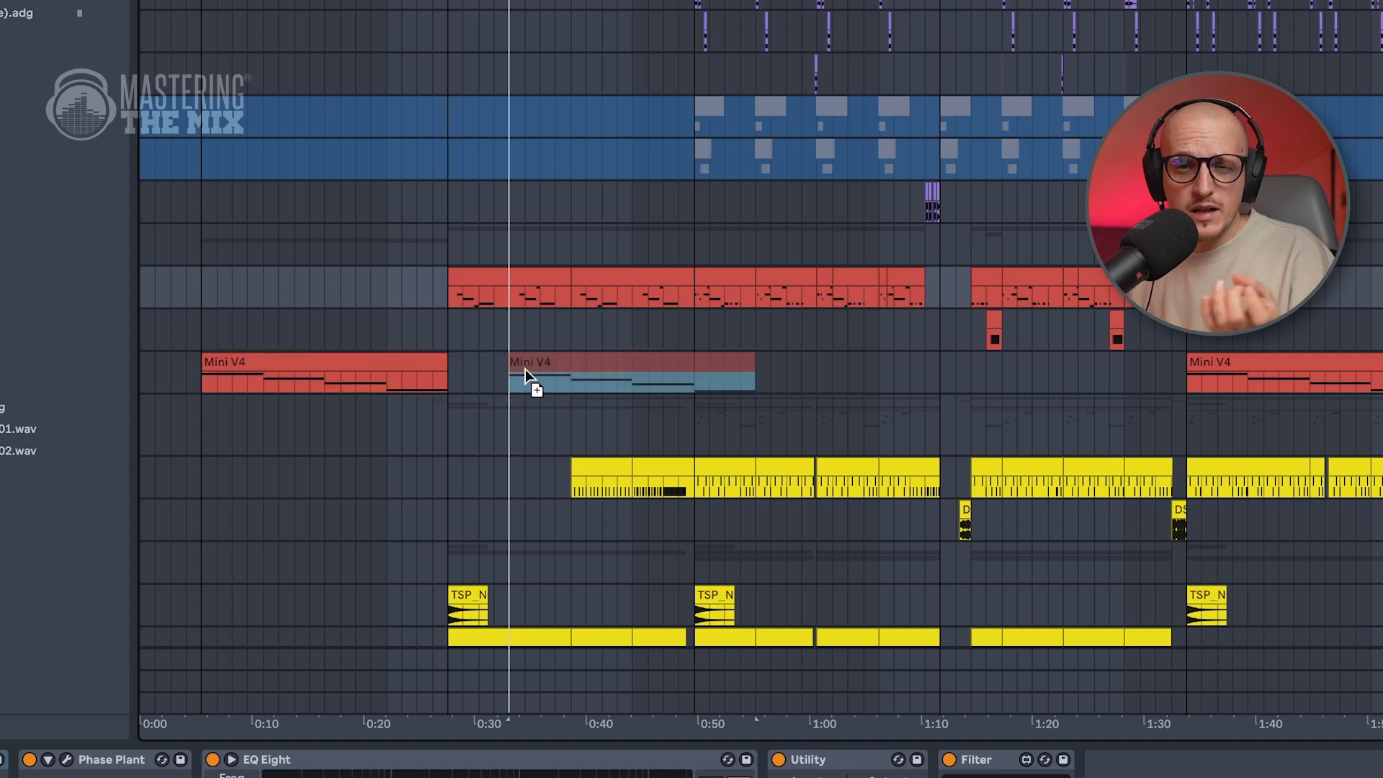
drag(504, 369, 506, 368)
click(447, 330)
drag(448, 291, 693, 287)
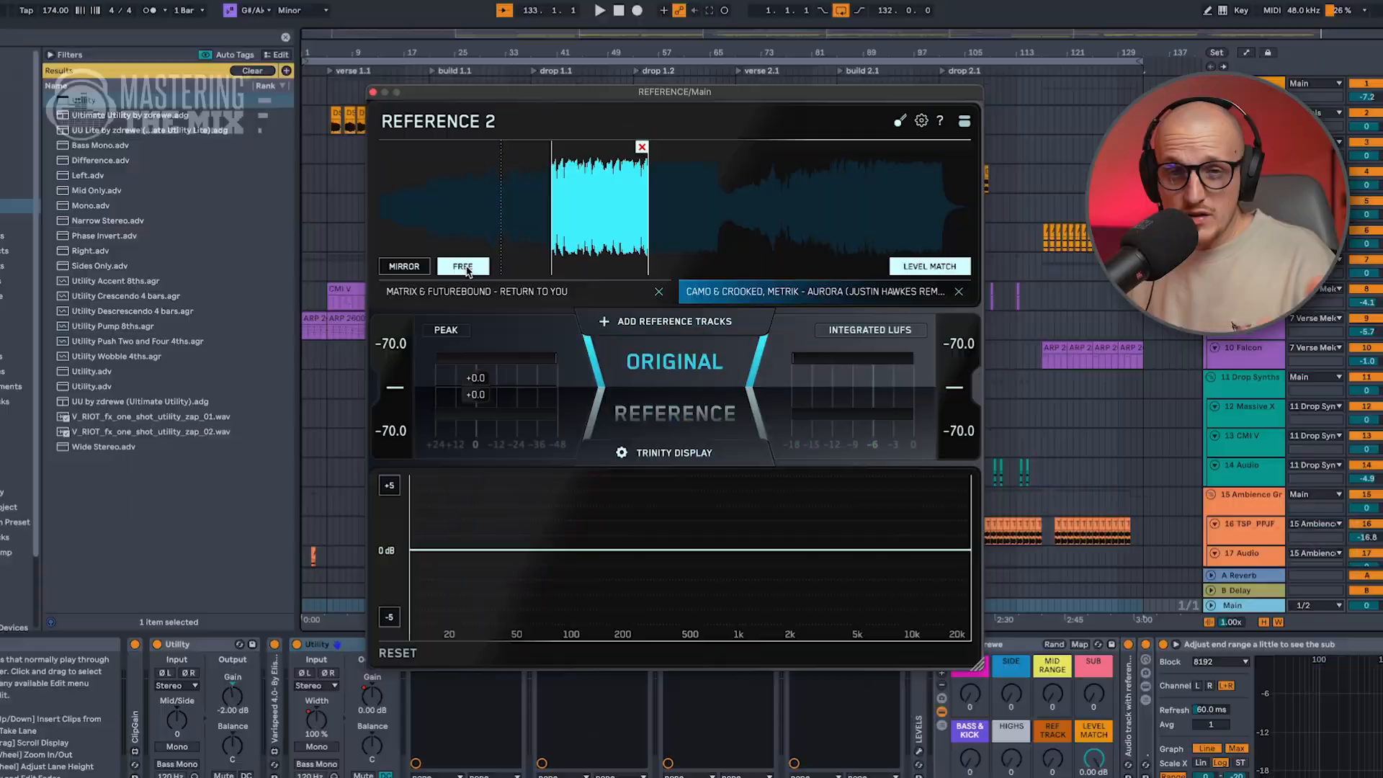
Play the song and mark a loop over the quieter section before the existing loop in the Aurora reference track
key(space)
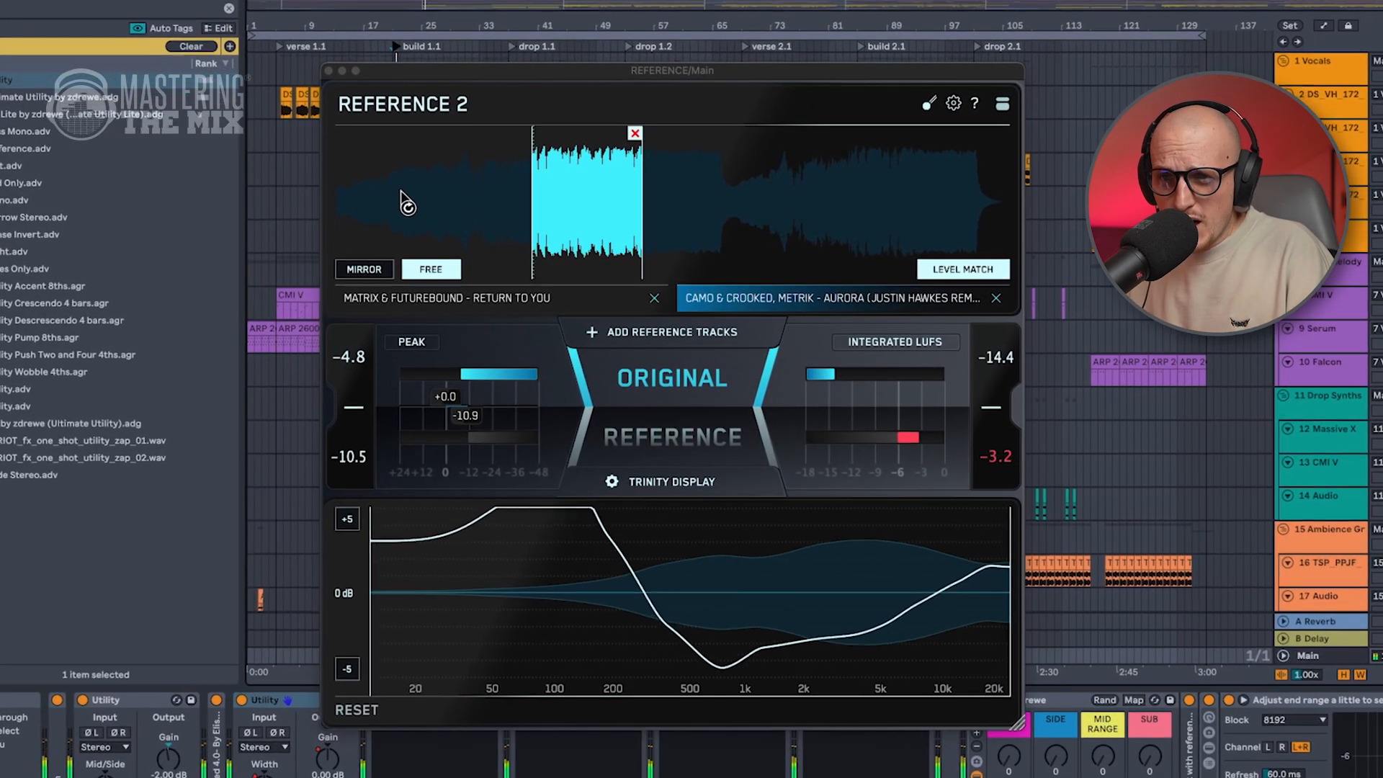
drag(398, 187, 486, 187)
click(446, 190)
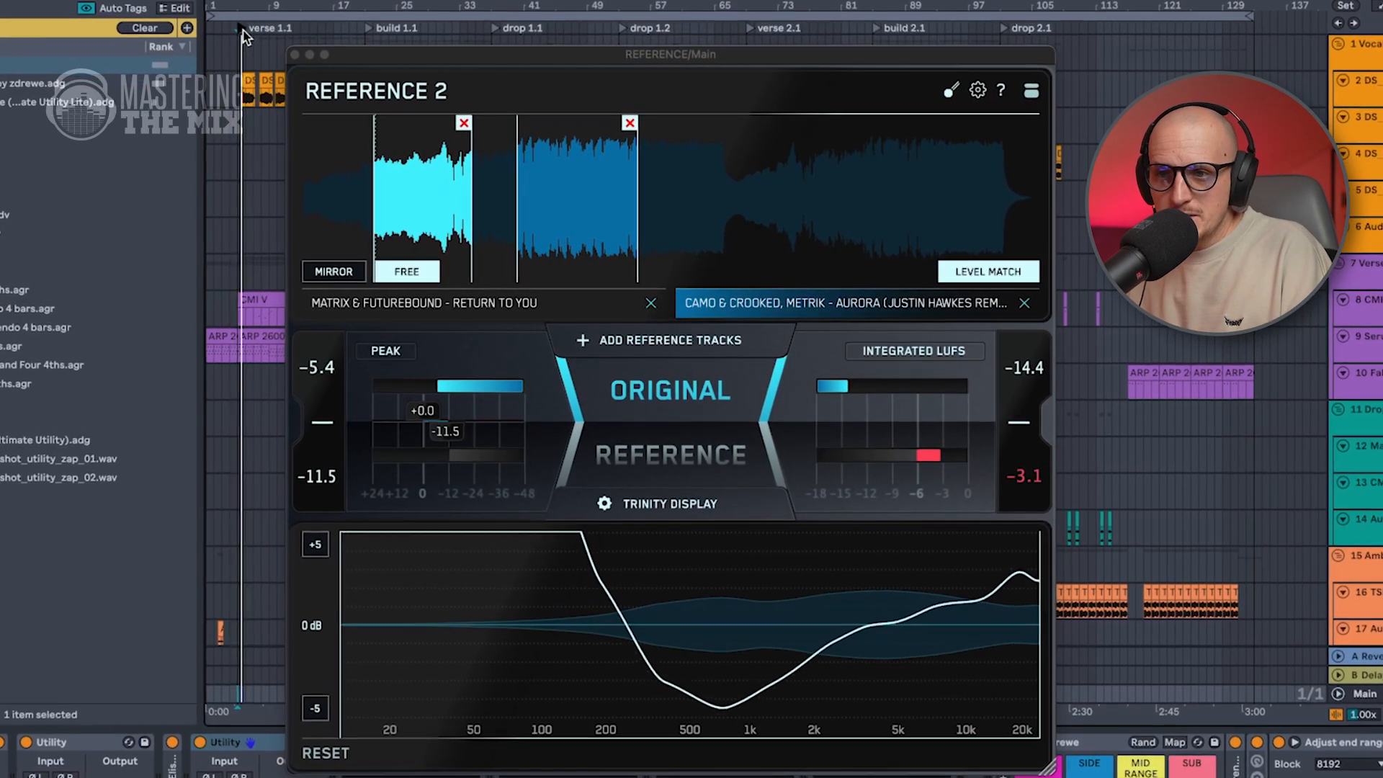
Remove both loop sections from the Aurora reference track and switch its playback mode to Mirror
click(630, 133)
click(630, 121)
click(461, 122)
click(330, 271)
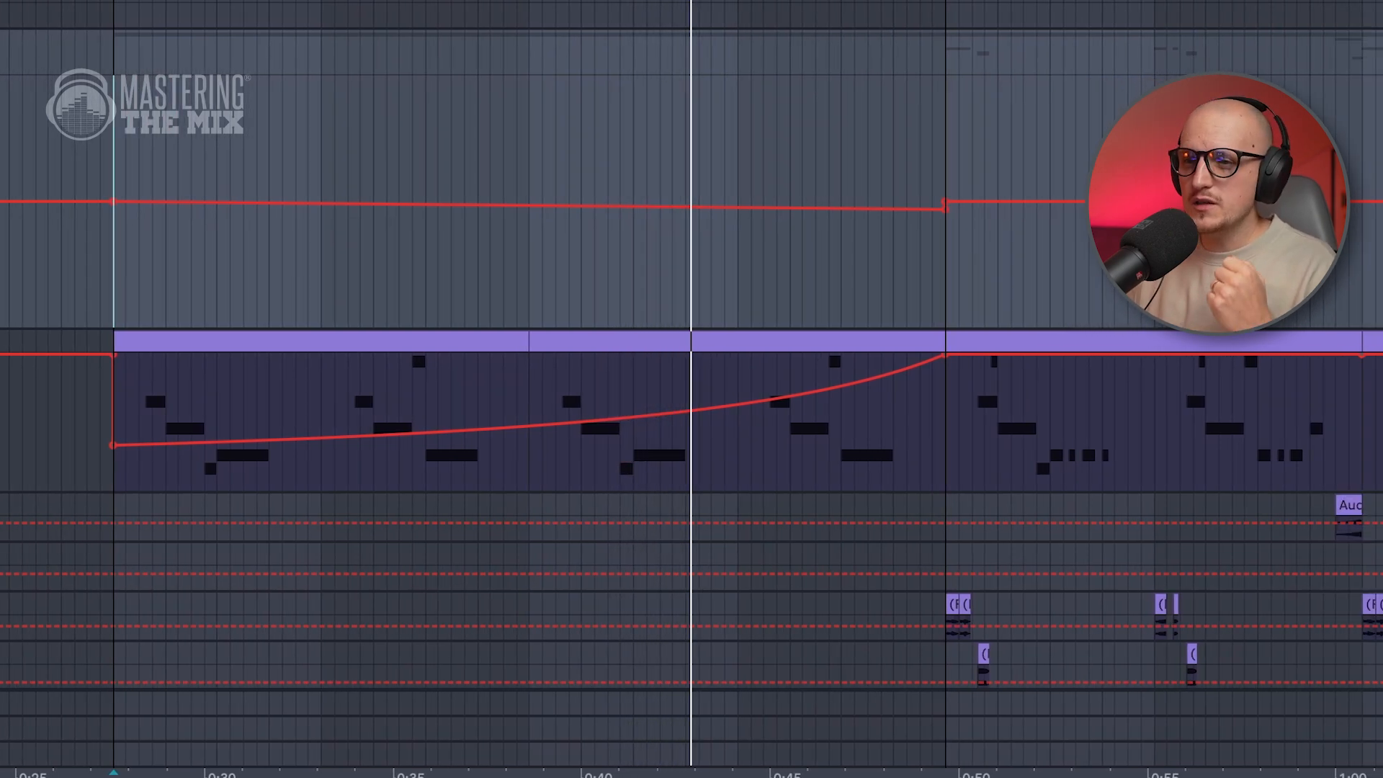
Unfold the ValhallaVintageVerb device after ShaperBox 3 and open its plugin window for inspection
scroll(1040, 473, down, 1)
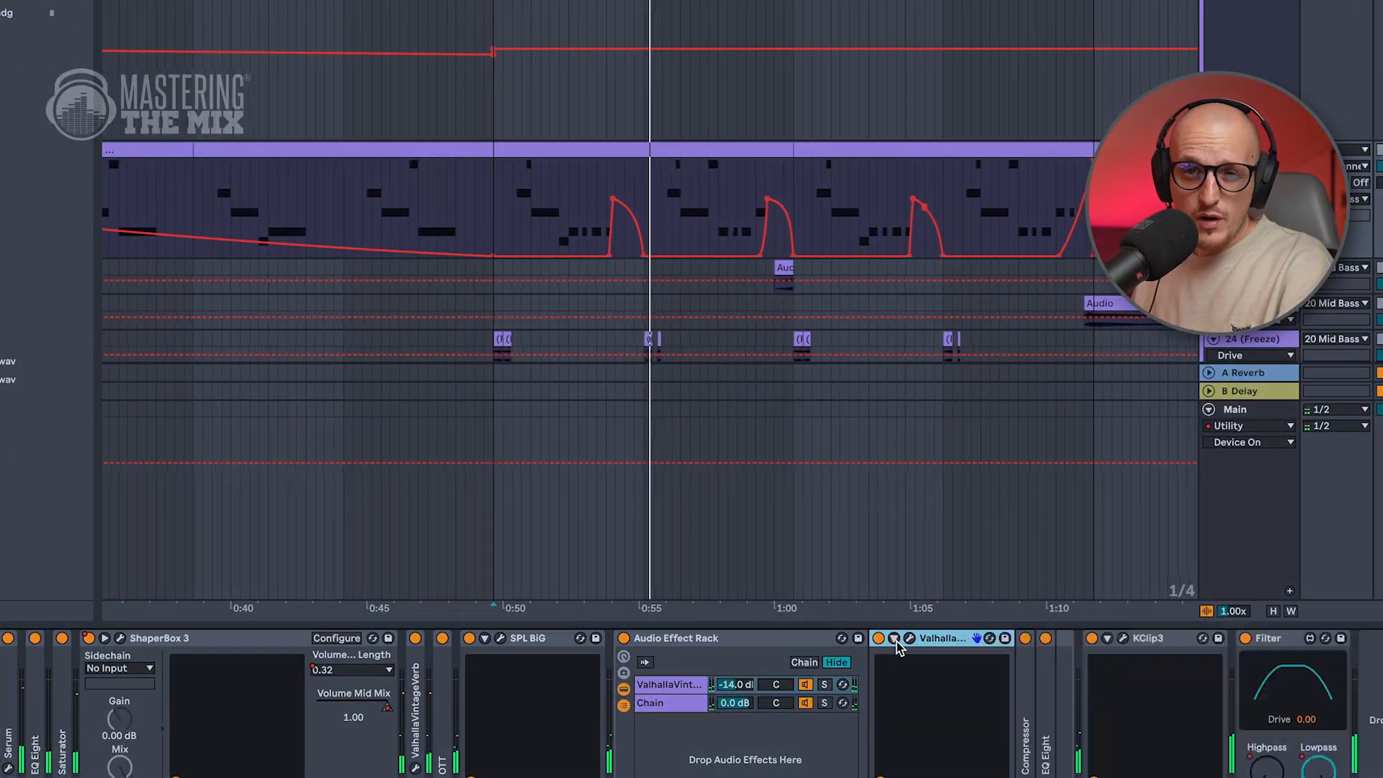
double_click(415, 728)
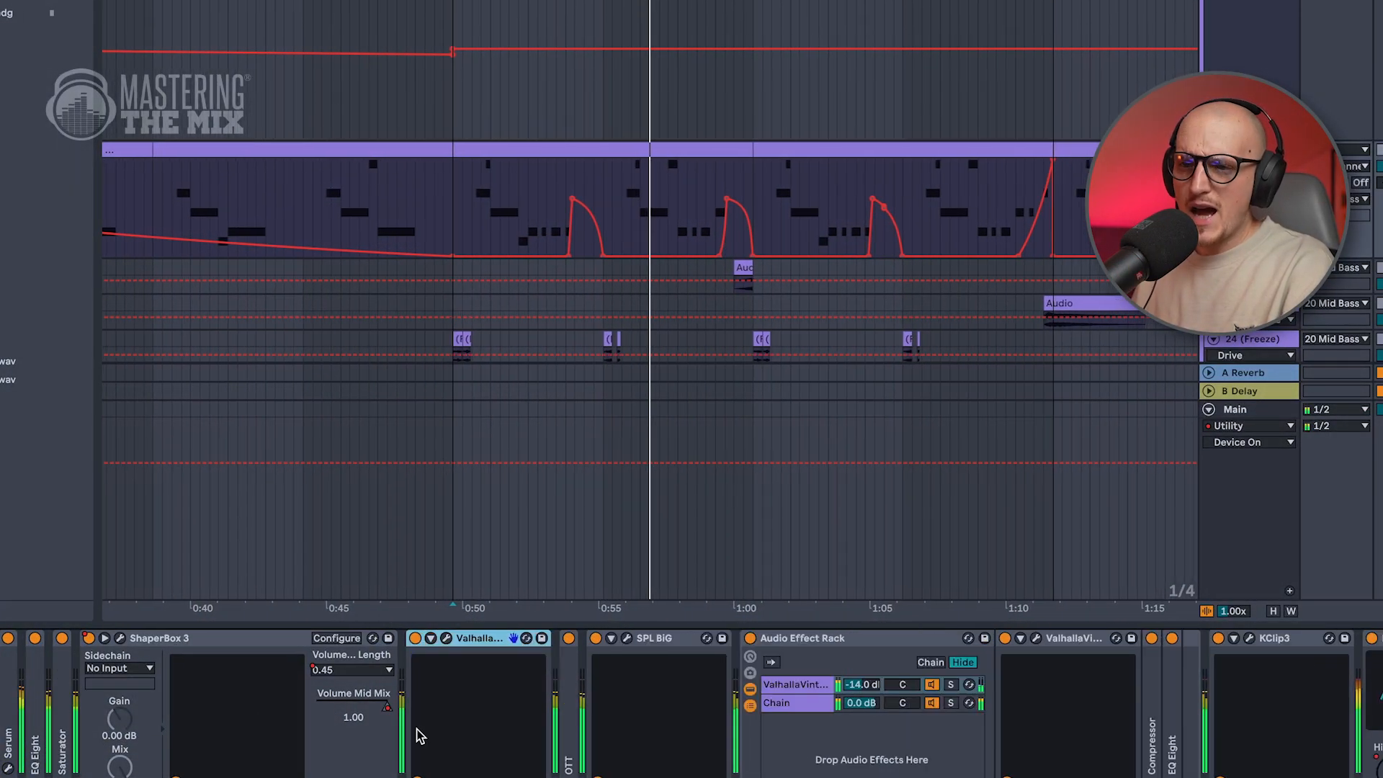
click(446, 639)
drag(539, 267, 827, 301)
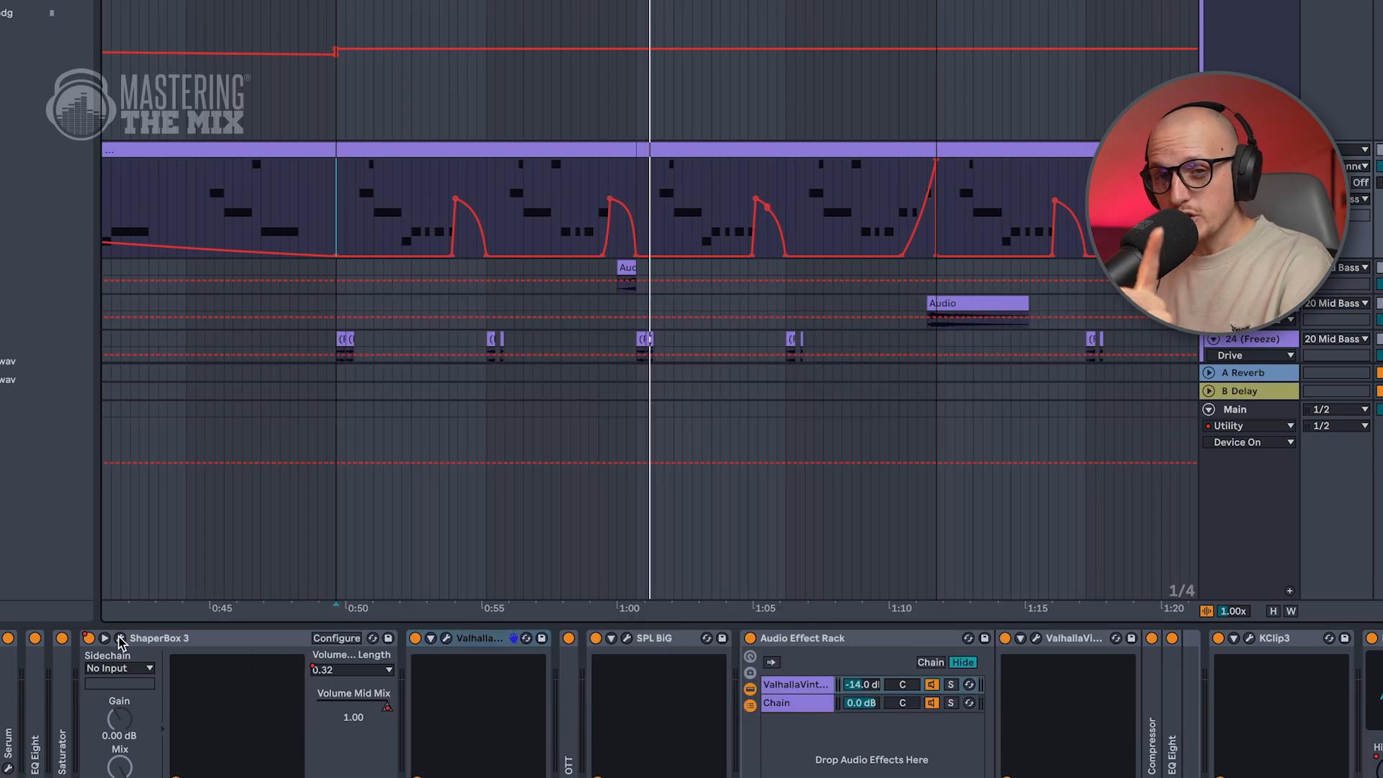
Open ShaperBox 3 on the Serum track, show its volume length automation on the clips, and start playback
click(119, 638)
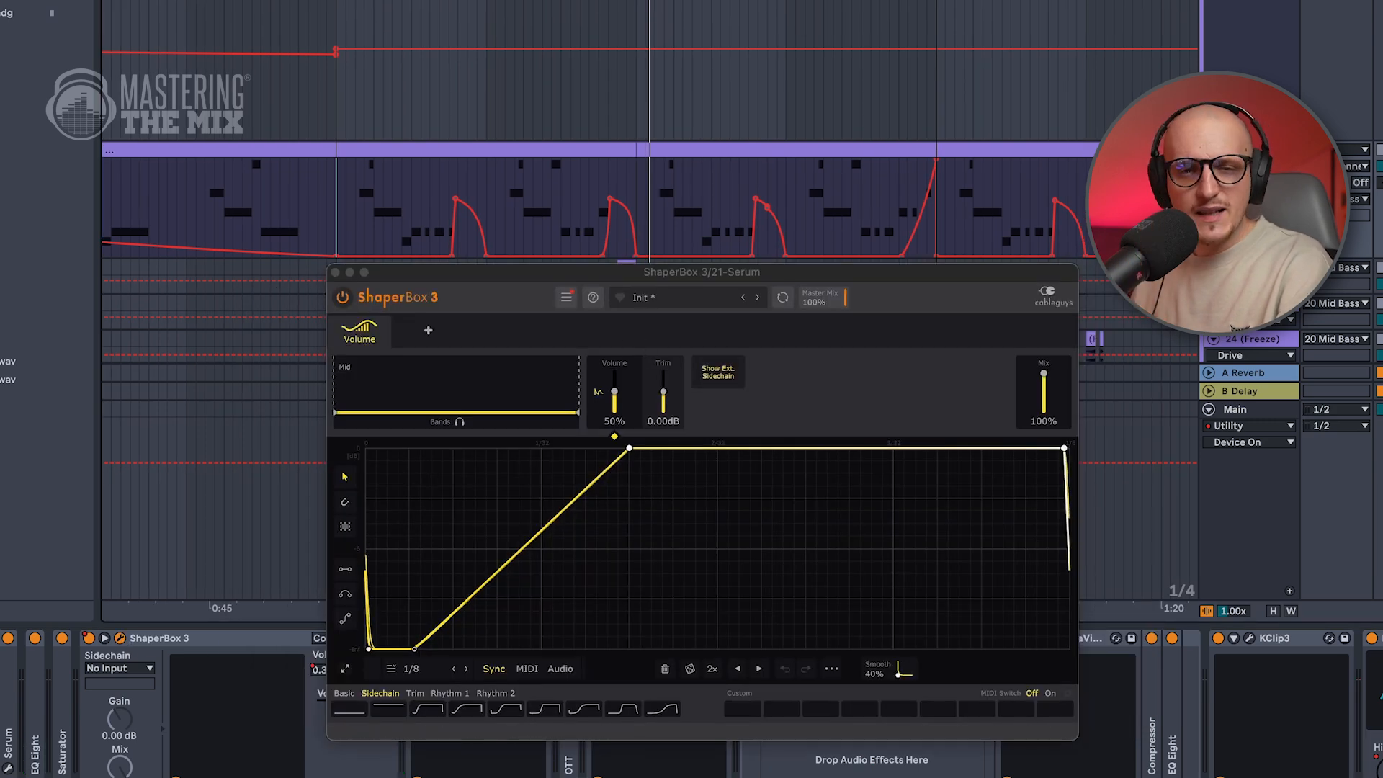
click(1249, 166)
click(1233, 326)
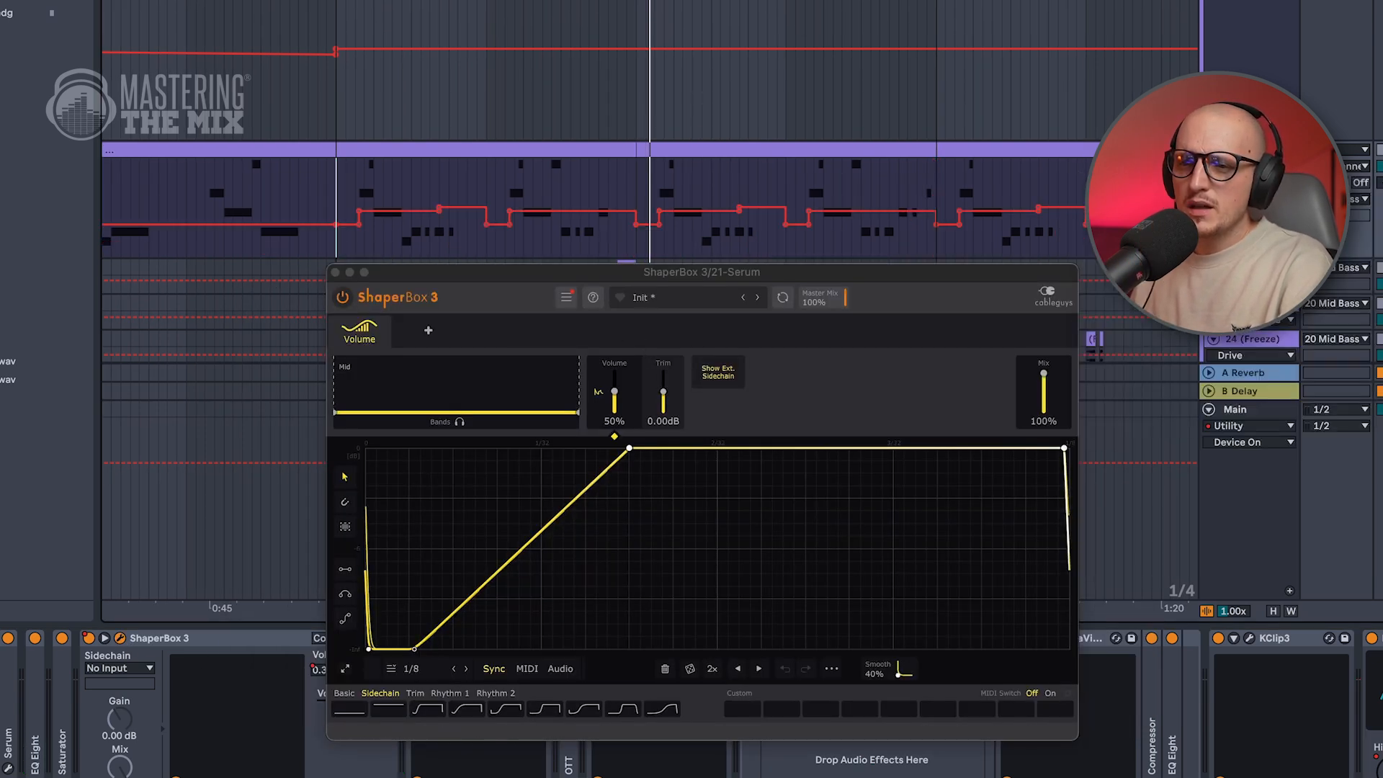
key(space)
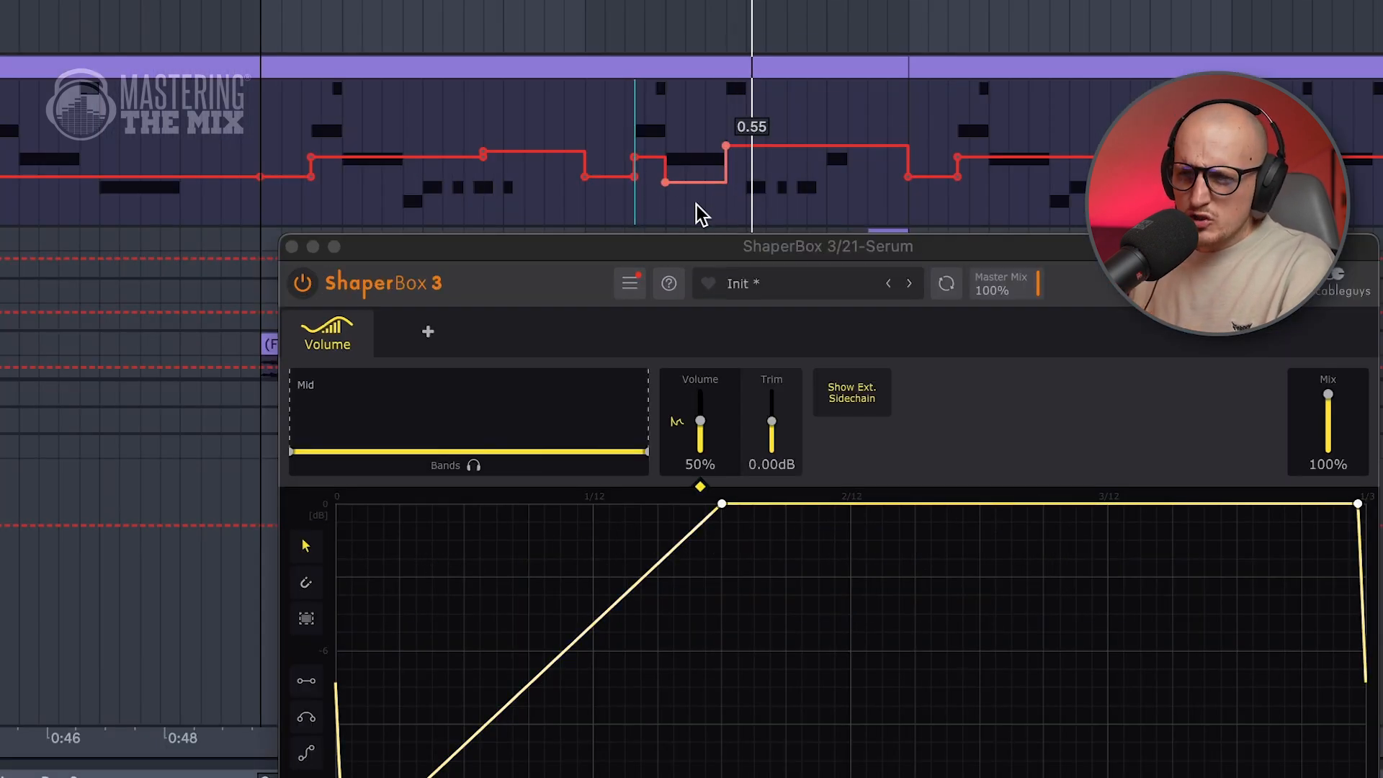
Undo the last automation change, adjust the short dip in the ShaperBox length automation, and audition it repeatedly
key(super+z)
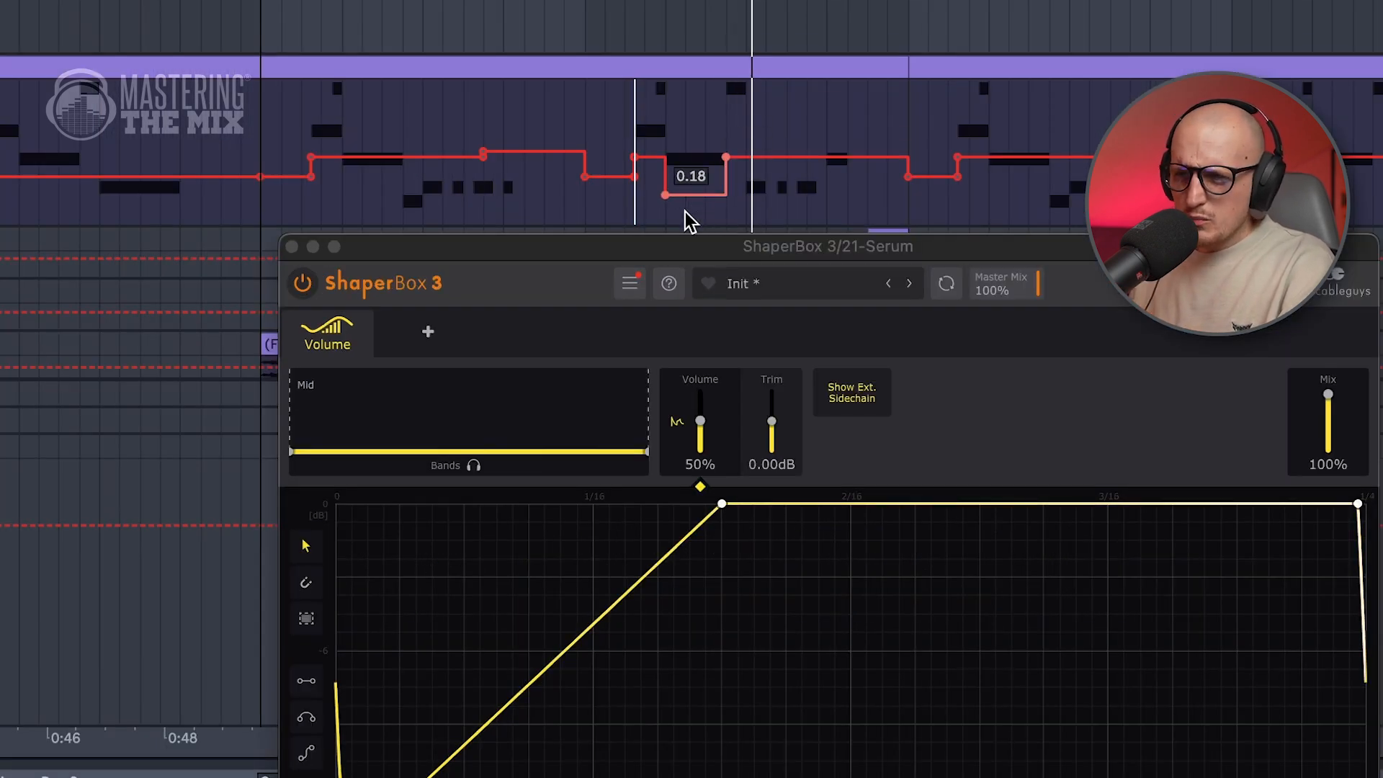
drag(688, 207, 690, 176)
key(space)
key(space)
key(space)
key(space)
key(space)
key(space)
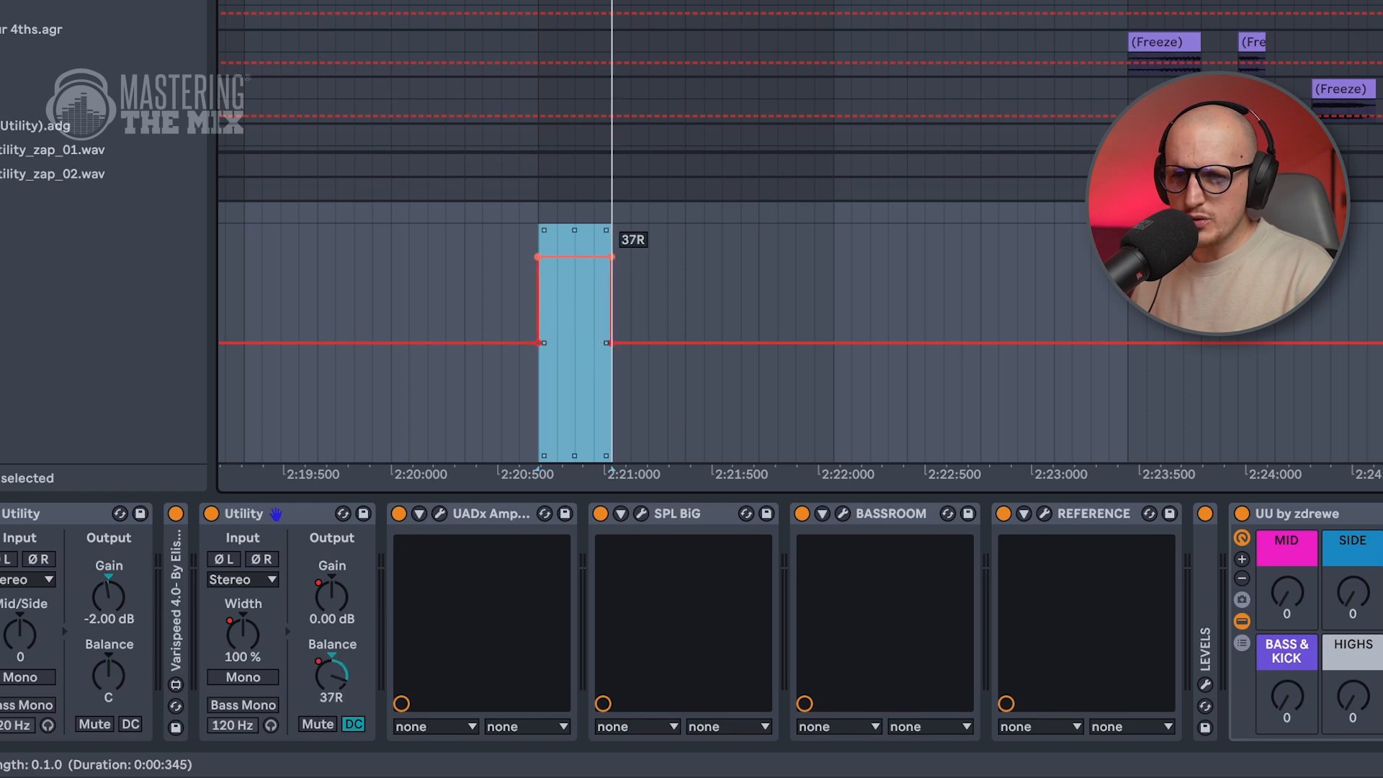
Set the beat after the 37R step to 32L in the Main track's Utility balance automation and duplicate the two-beat pattern twice
drag(611, 407, 685, 403)
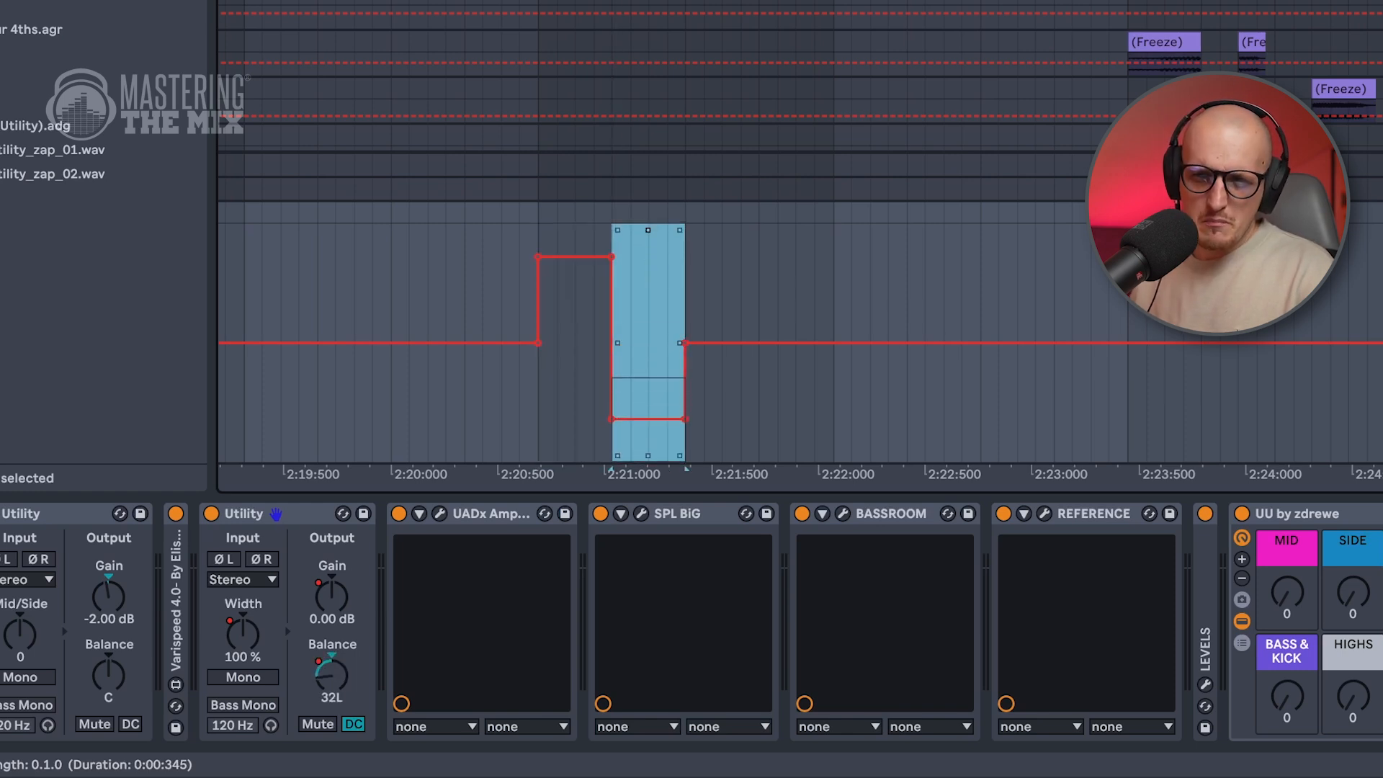
drag(536, 394, 680, 392)
key(ctrl+d)
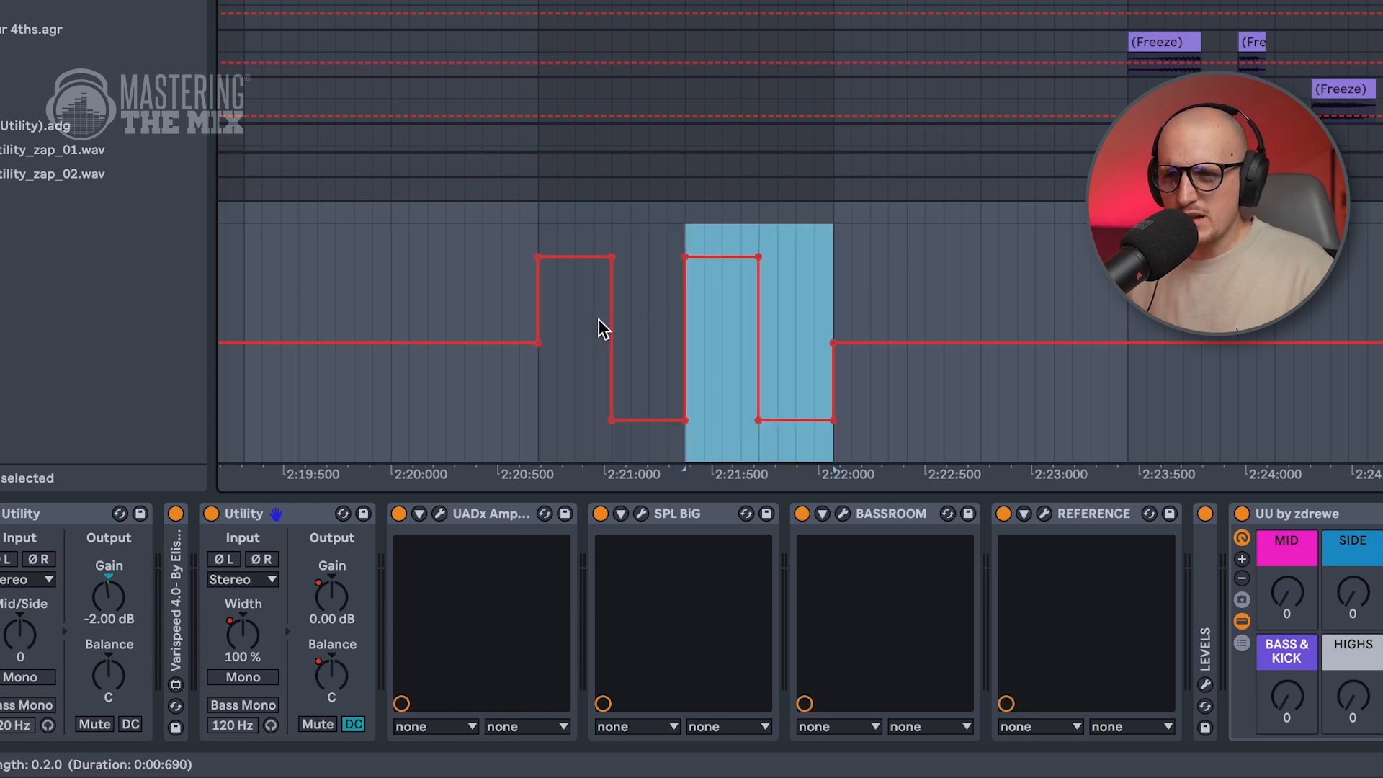
key(ctrl+d)
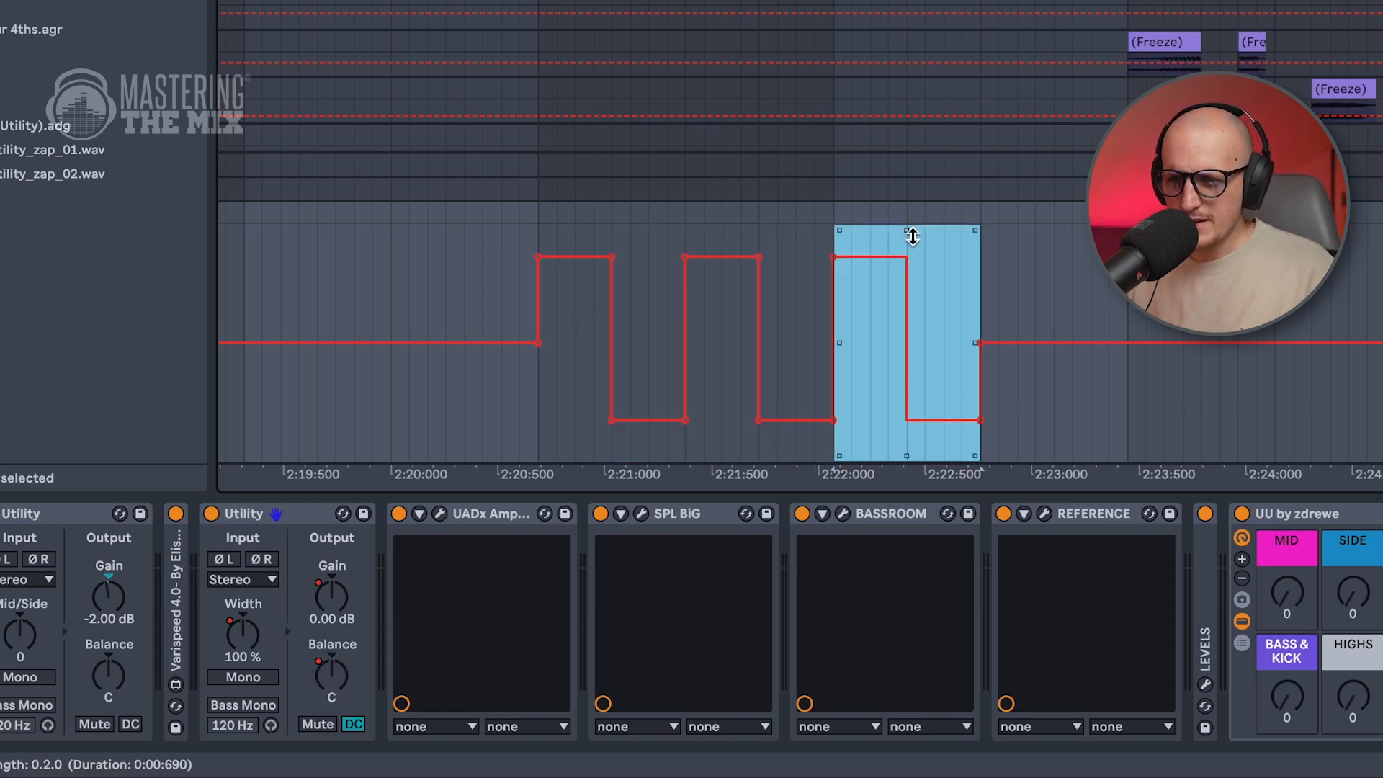
click(244, 288)
key(space)
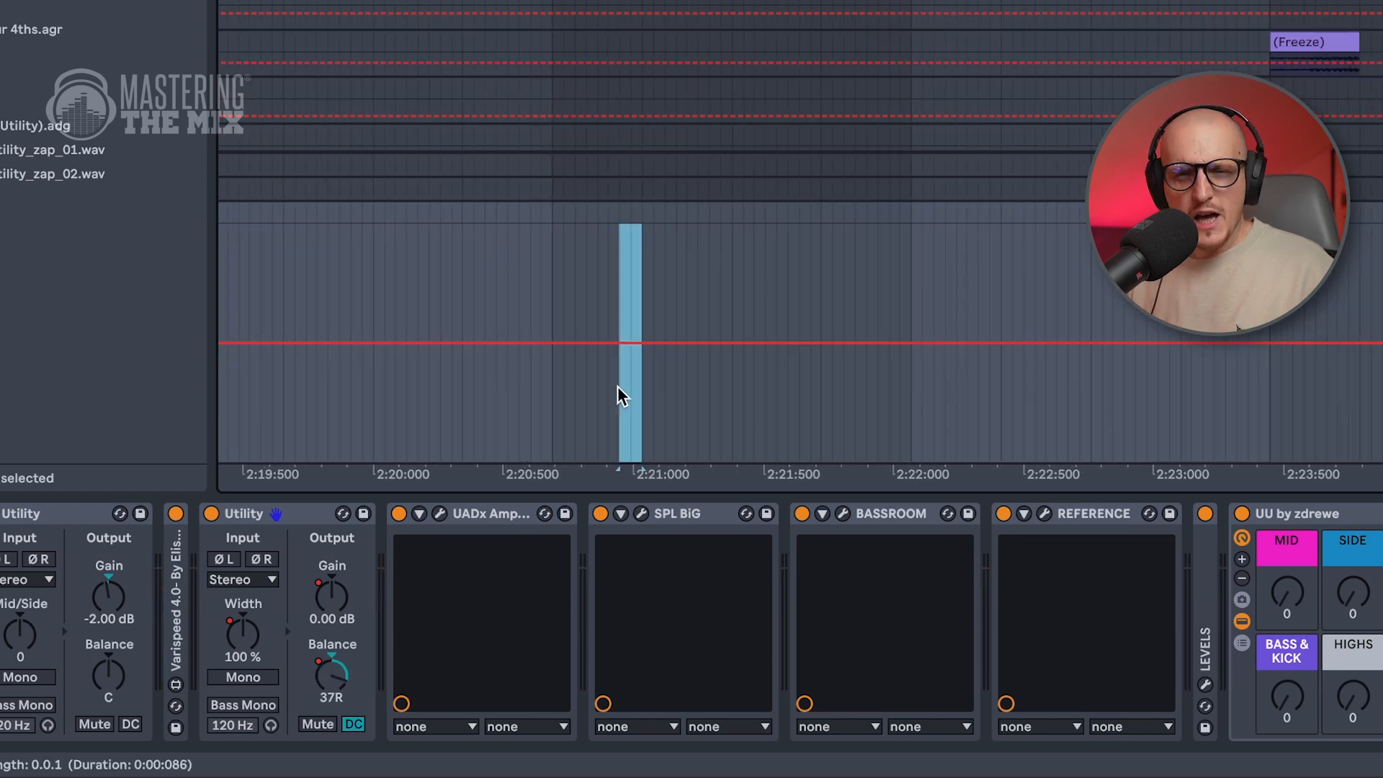
Create a short downward ramp to -13.9 dB in the Utility gain automation at the end of the beat before 2:21
drag(616, 386, 607, 386)
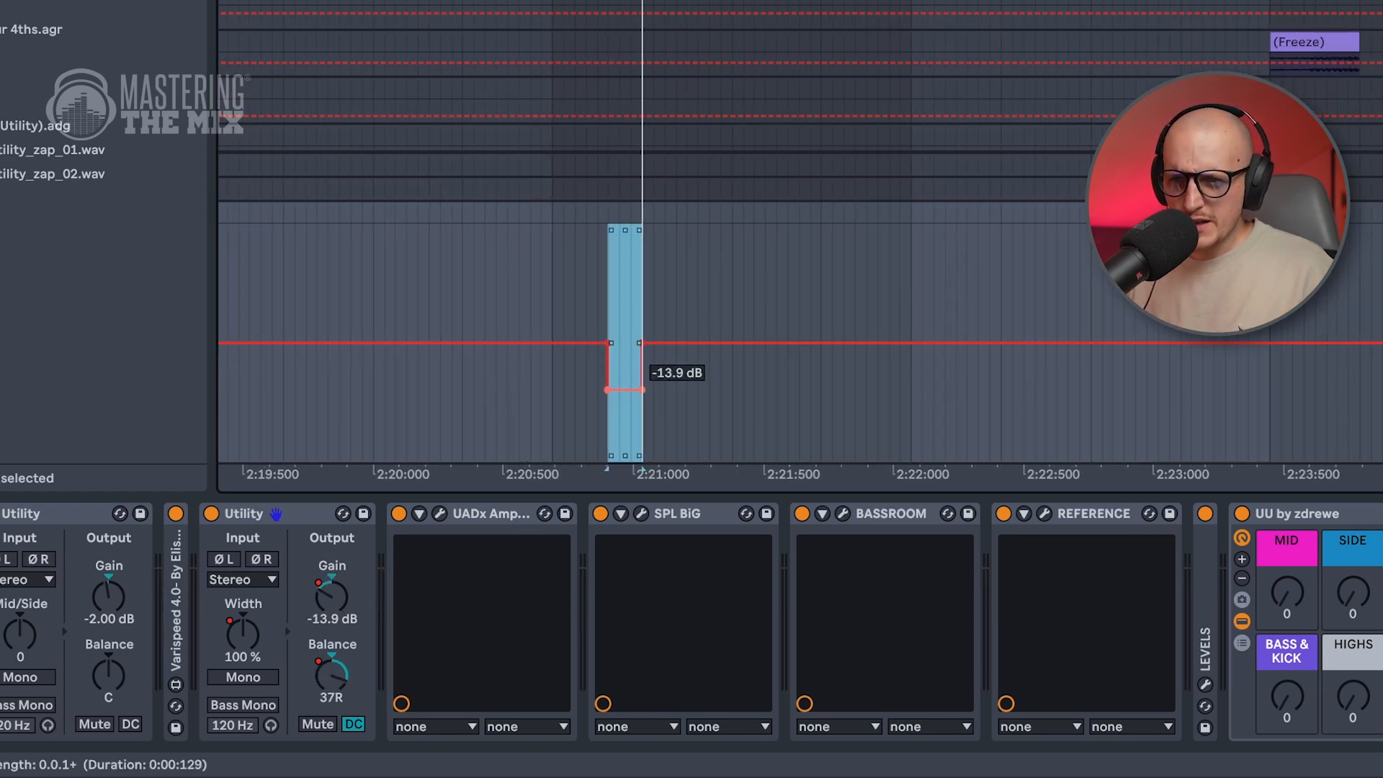
click(597, 395)
click(607, 390)
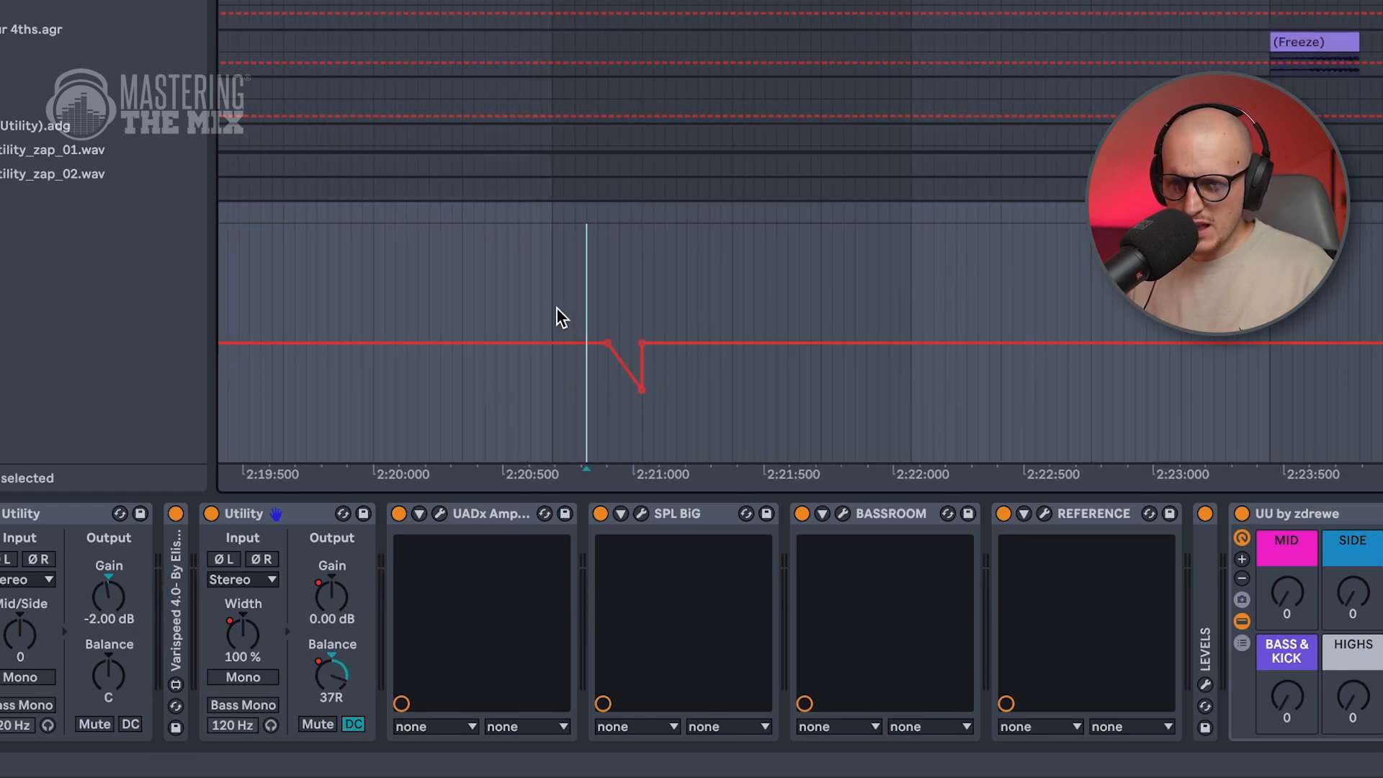
Duplicate the one-beat gain dip three times in succession and play the passage
drag(557, 309, 618, 317)
key(ctrl+d)
key(ctrl+d)
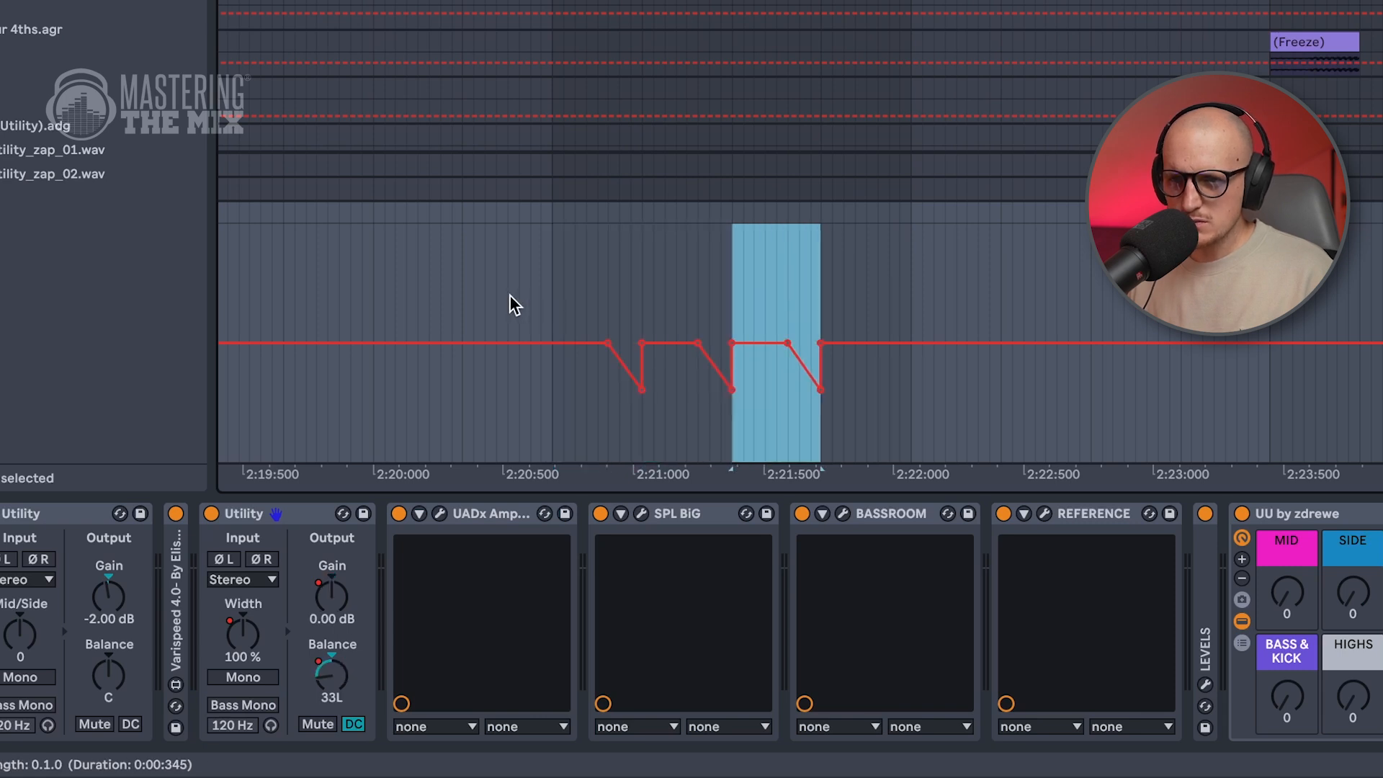
key(ctrl+d)
key(space)
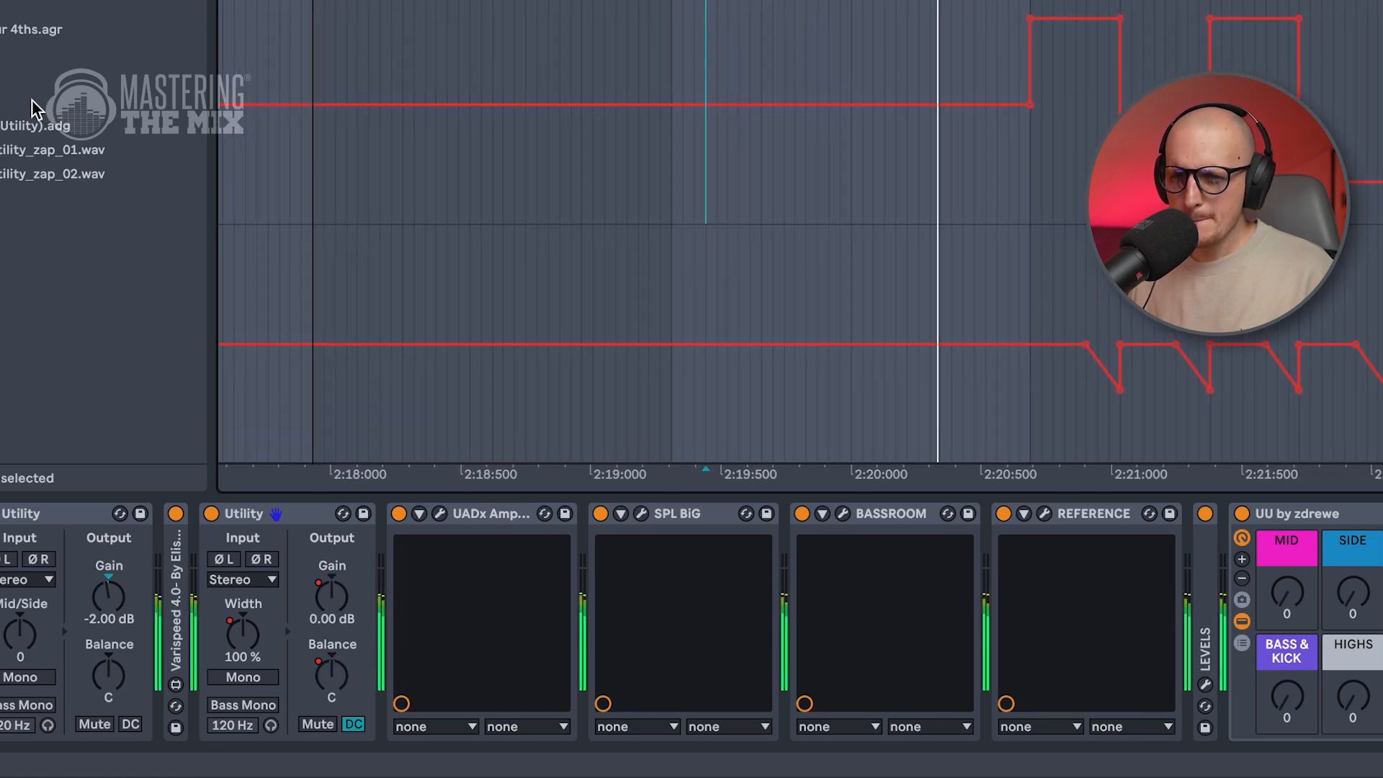